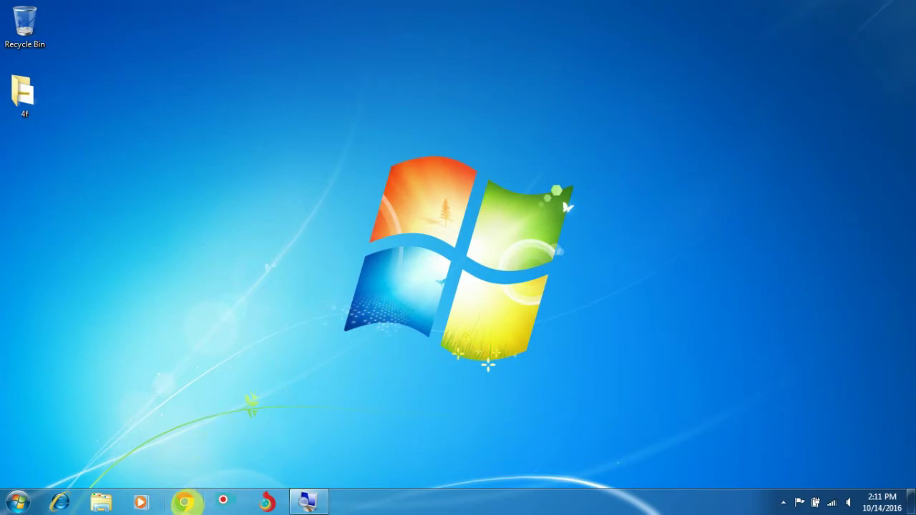
Step: Open Google Chrome and search Google for "allcast receiver"
click(186, 504)
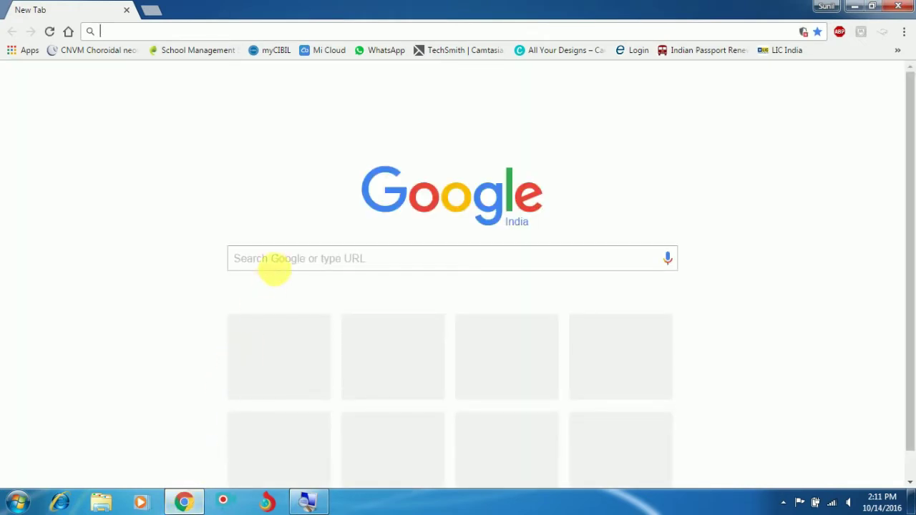
click(286, 262)
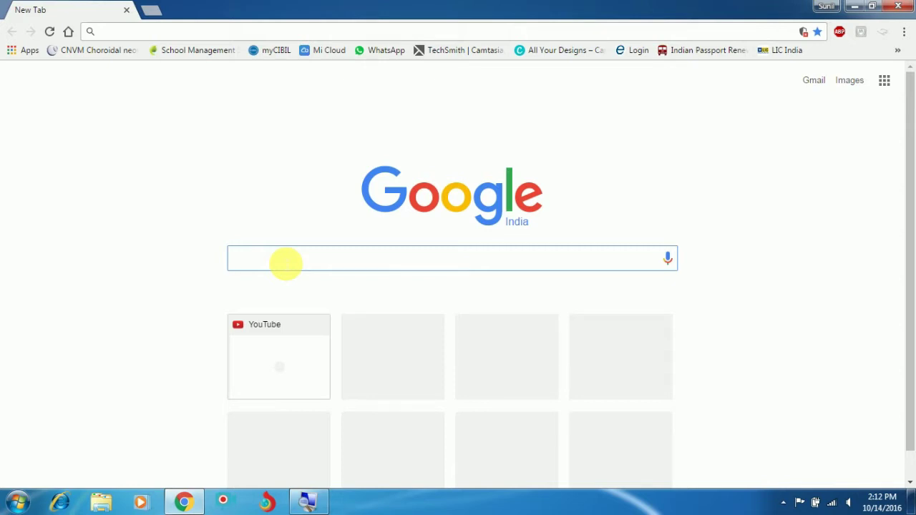
text(all)
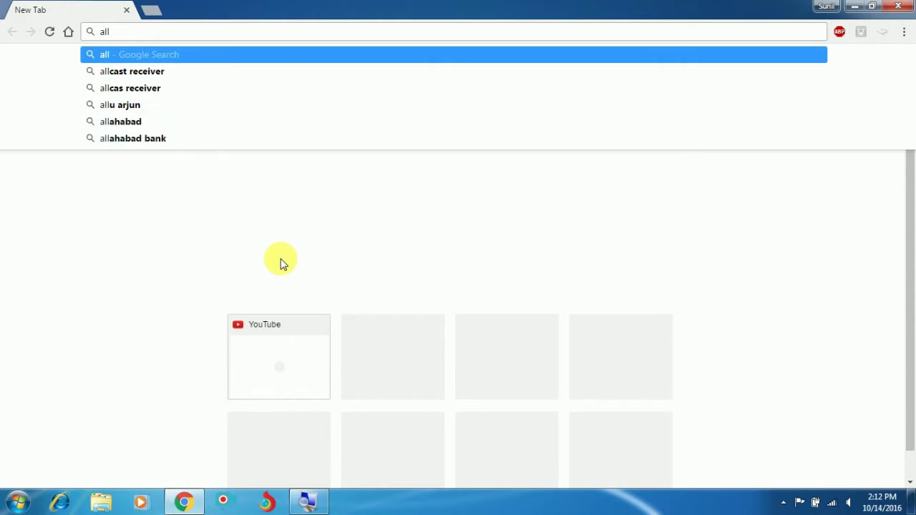
text(ca)
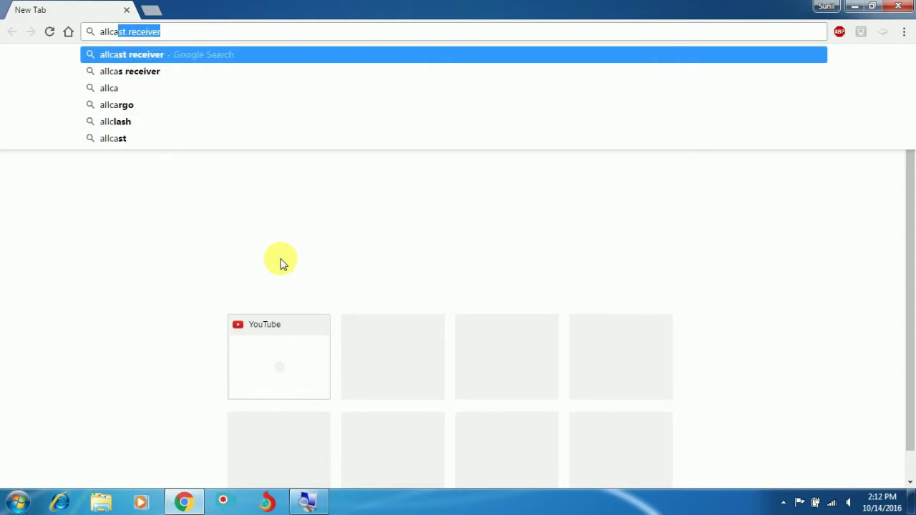
text(st rec)
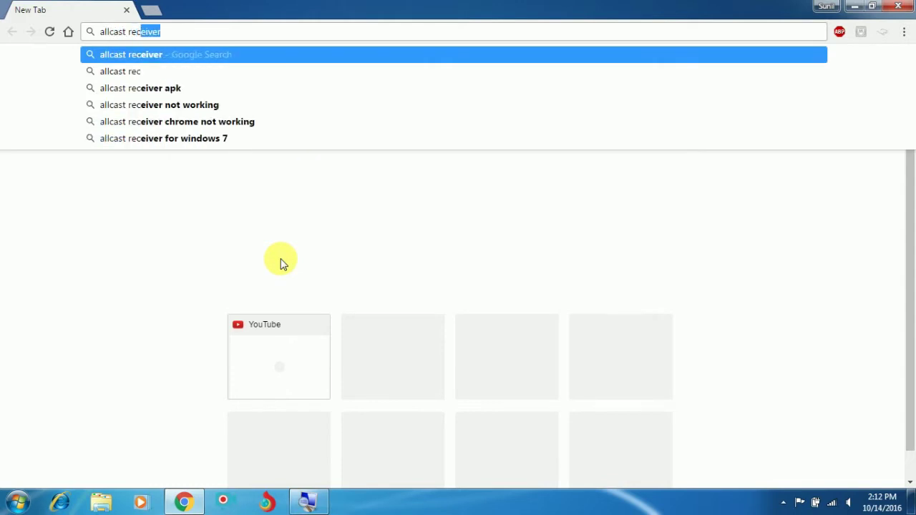
text(eiver)
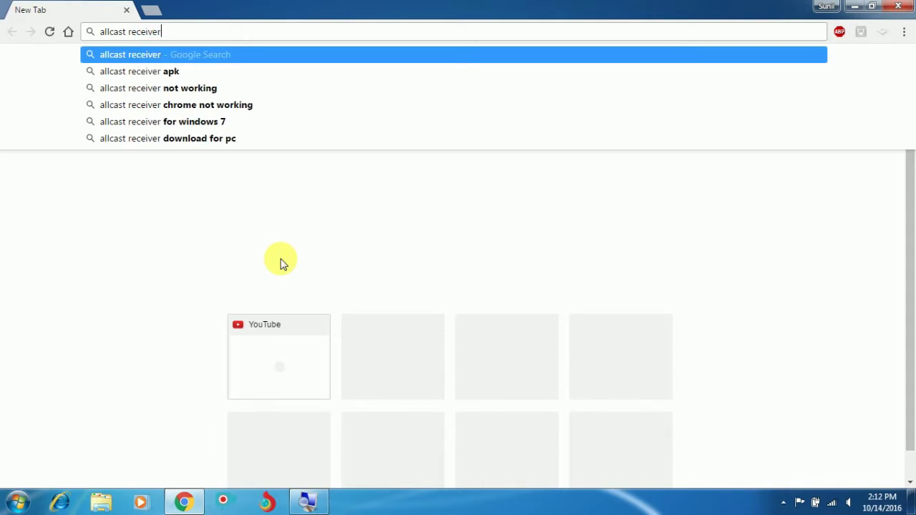
key(Return)
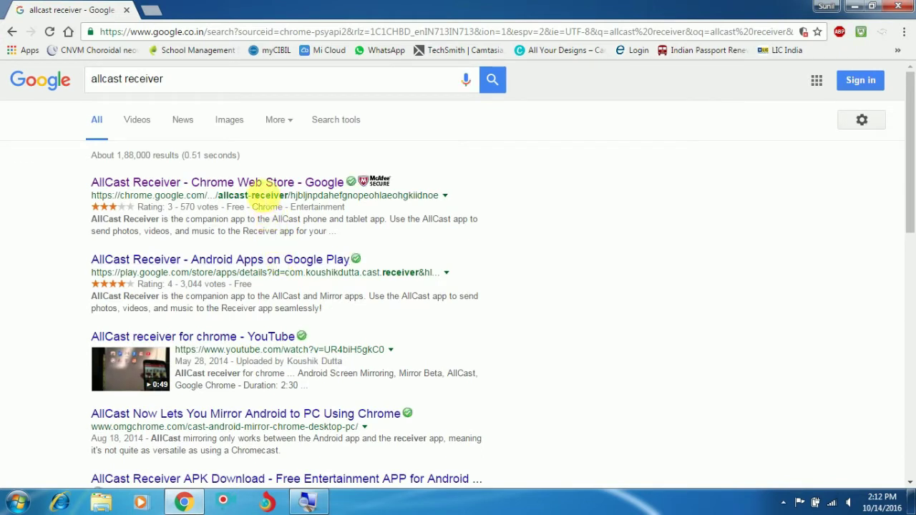
Step: Open the AllCast Receiver listing in the Chrome Web Store and add the app to Chrome
click(255, 187)
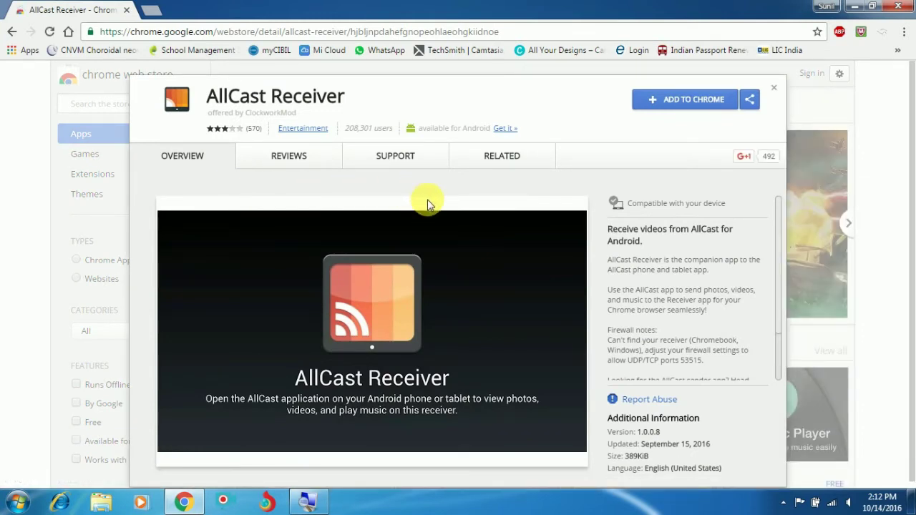
click(687, 107)
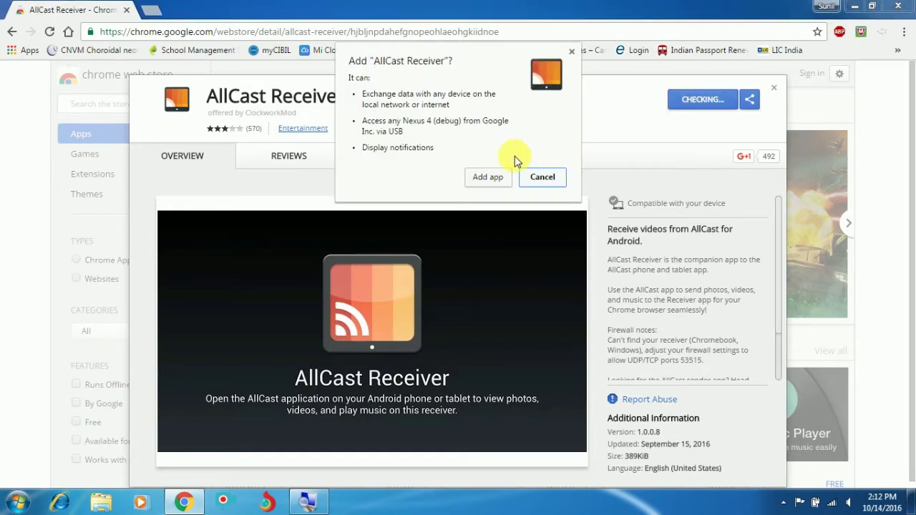
click(488, 183)
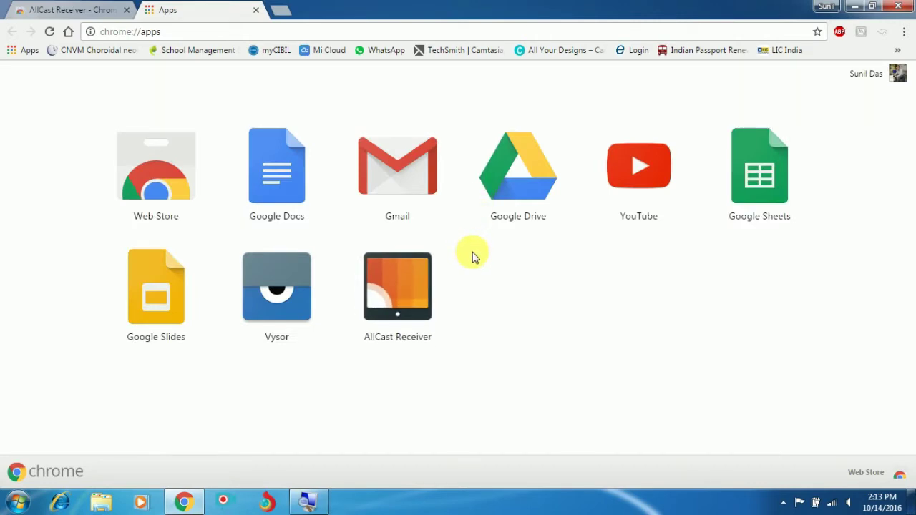
Step: Create application shortcuts for AllCast Receiver on the desktop and in the Start menu
right_click(404, 287)
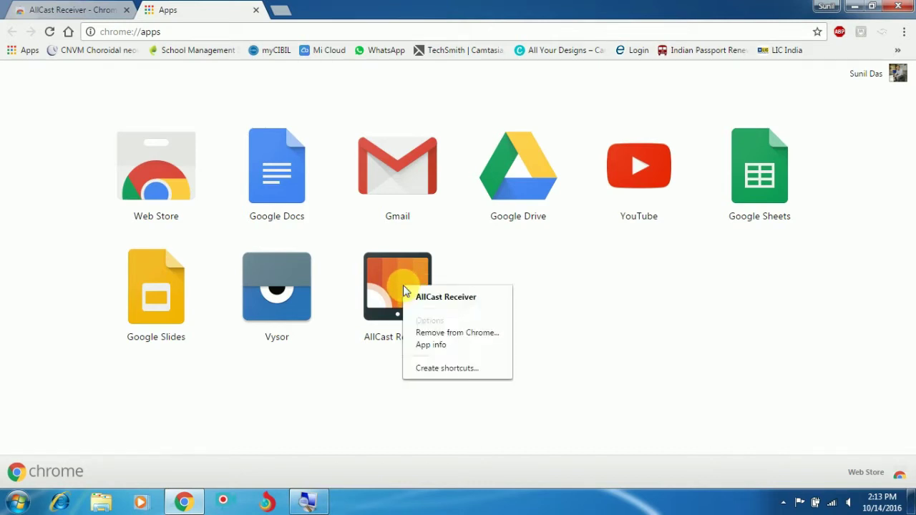
click(430, 369)
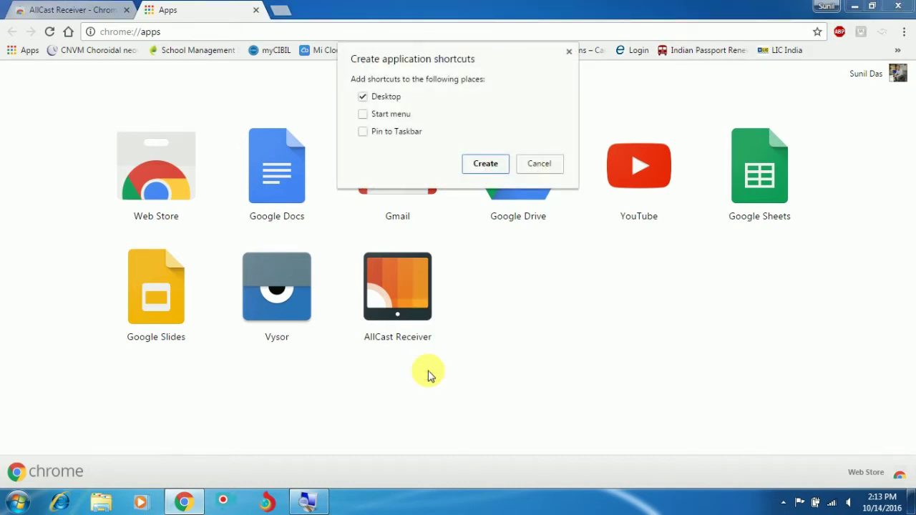
click(363, 115)
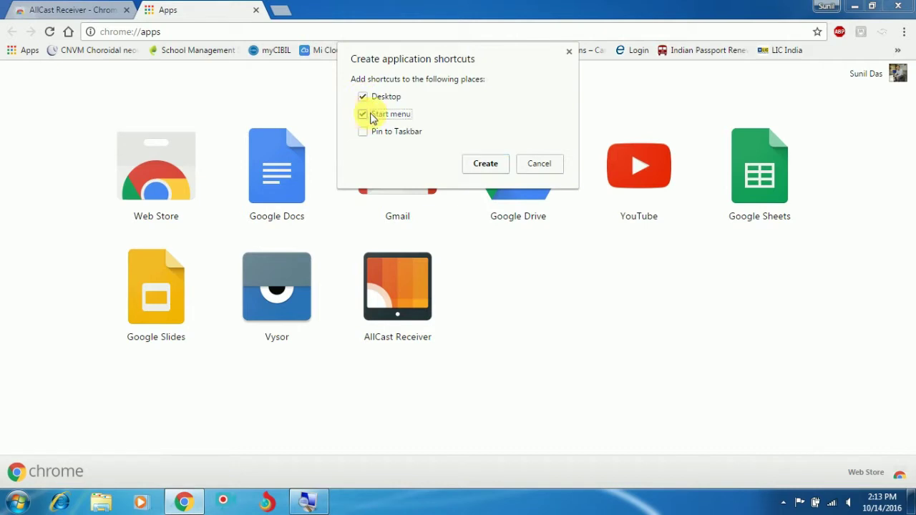
click(478, 173)
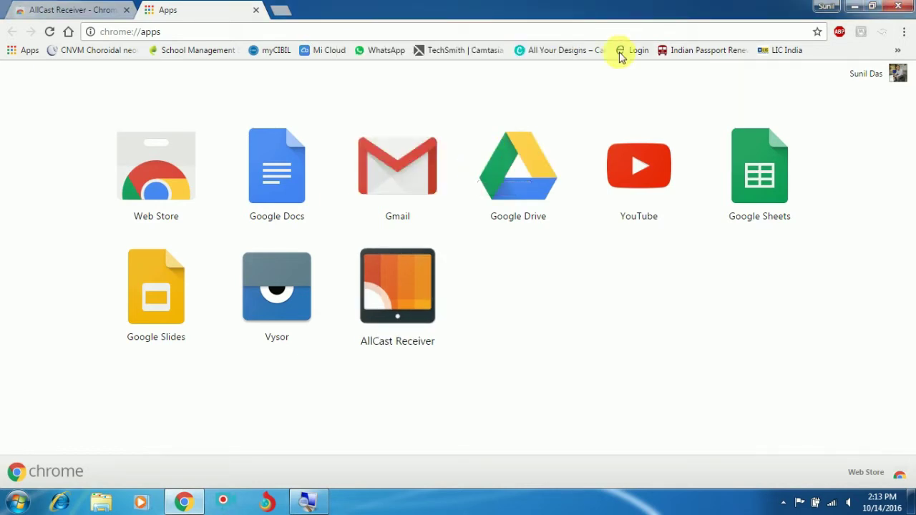
Step: Minimize Chrome to check the AllCast Receiver shortcut on the desktop, and close the Chrome window
click(854, 5)
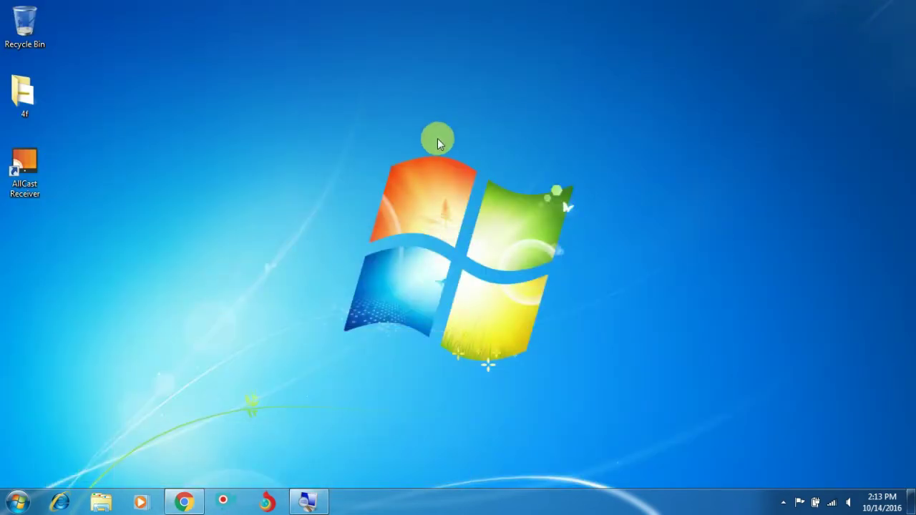
double_click(34, 189)
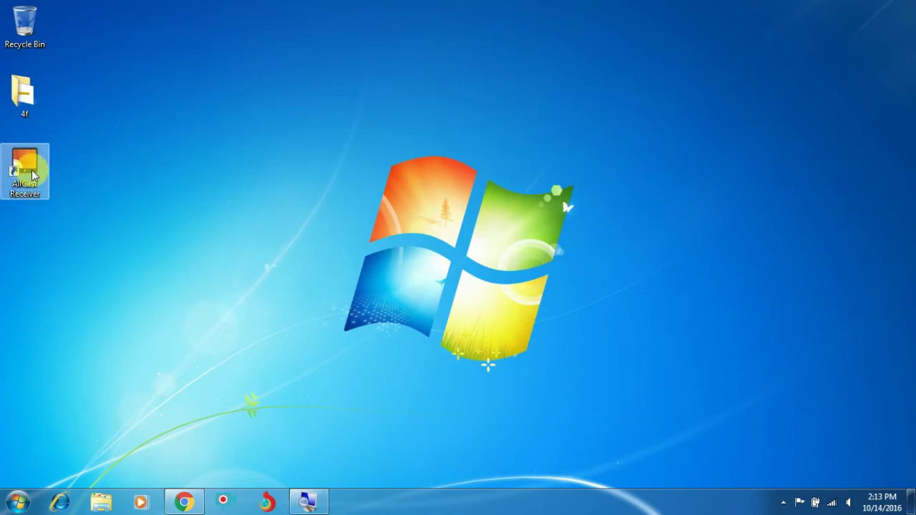
right_click(182, 504)
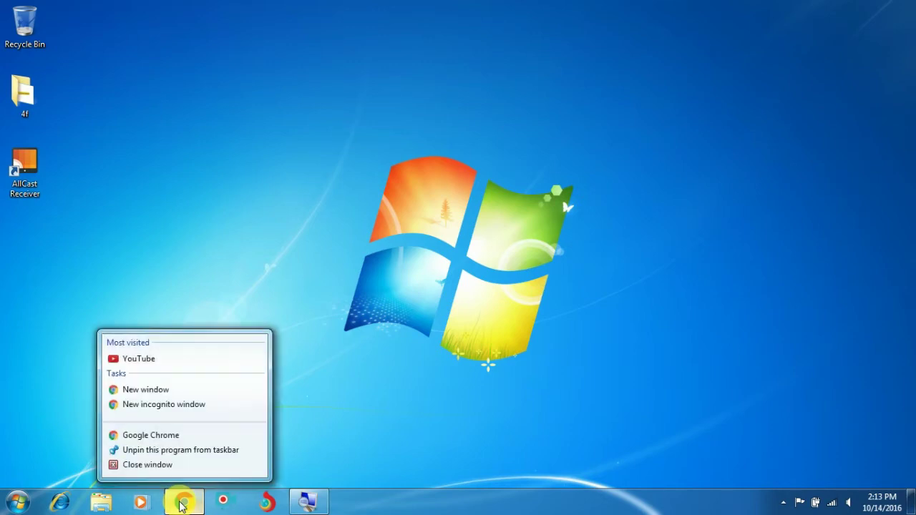
click(181, 466)
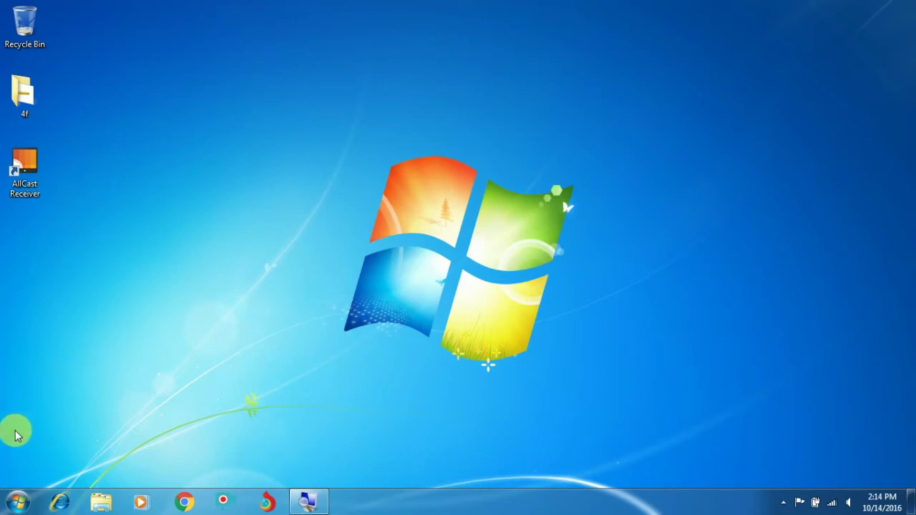
Step: Open the advanced settings of Windows Firewall through Control Panel and show the inbound rules
click(10, 495)
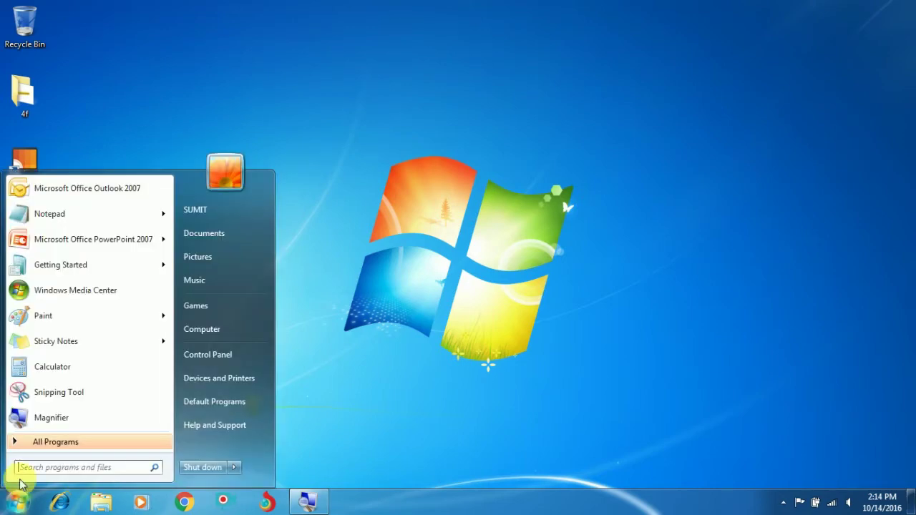
click(189, 355)
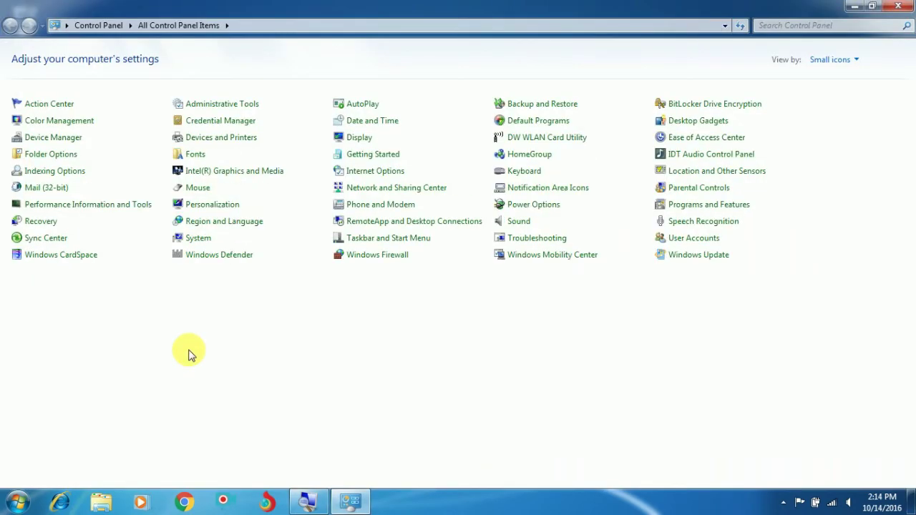
click(361, 261)
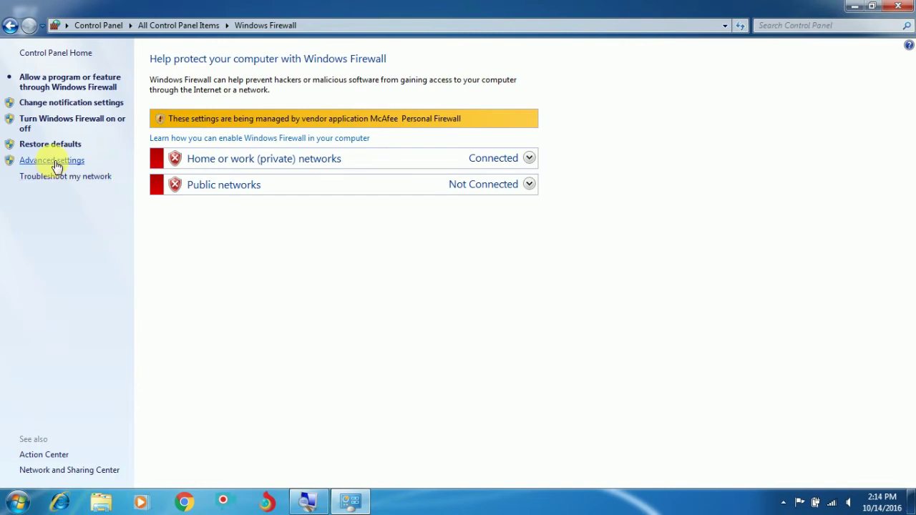
click(53, 160)
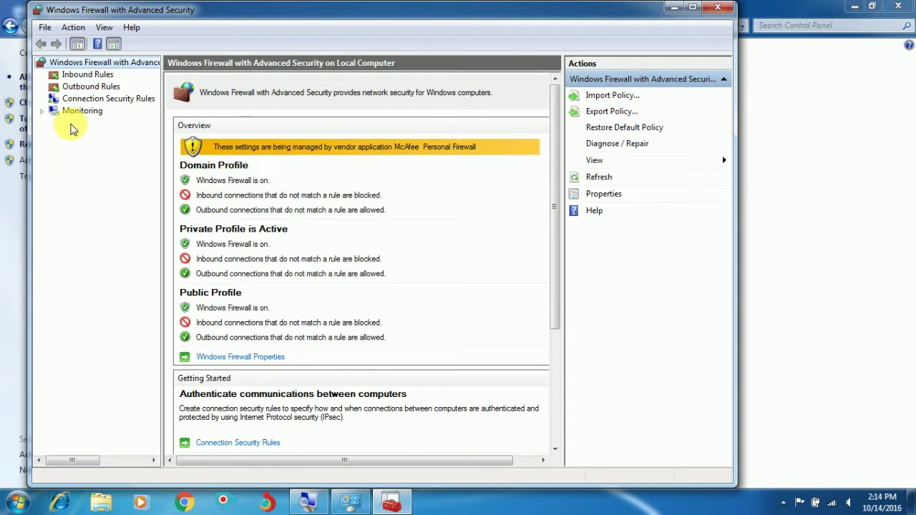
click(86, 74)
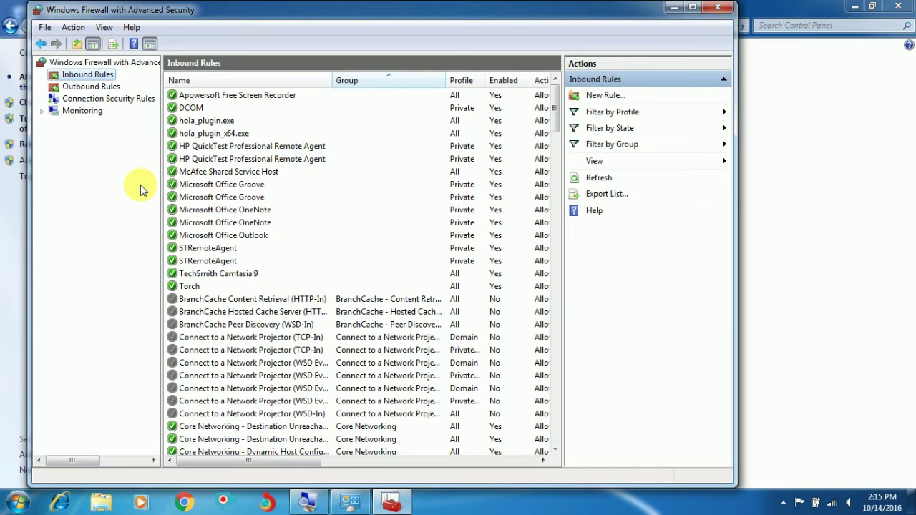
Step: Start a new inbound rule of type Port that applies to TCP and the specific local port 53515
right_click(89, 78)
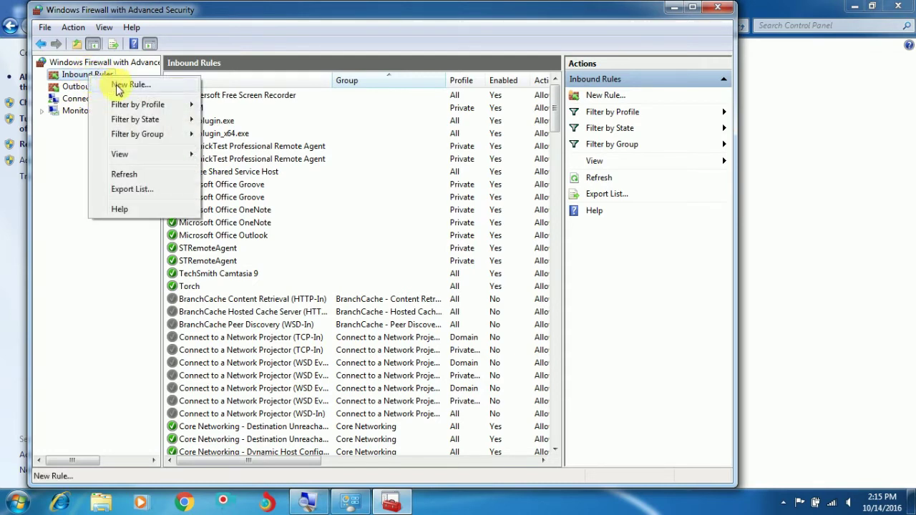
click(118, 86)
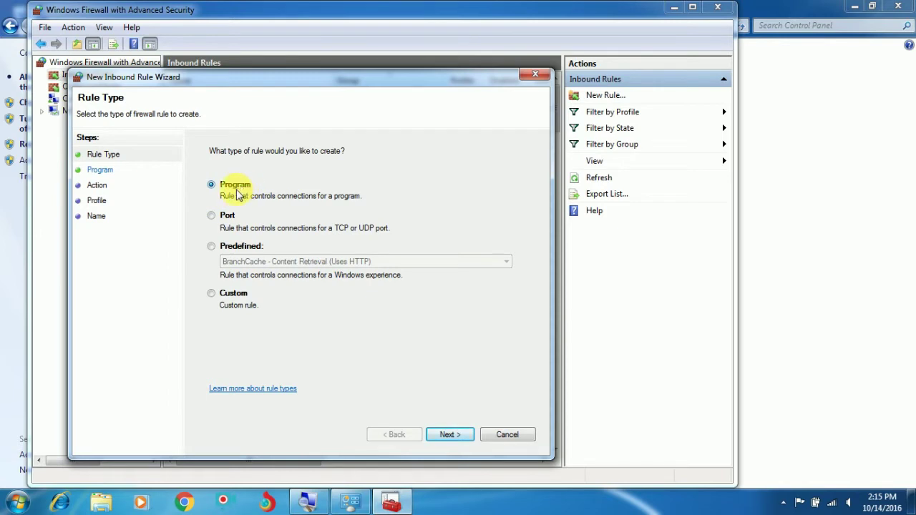
click(211, 216)
click(443, 434)
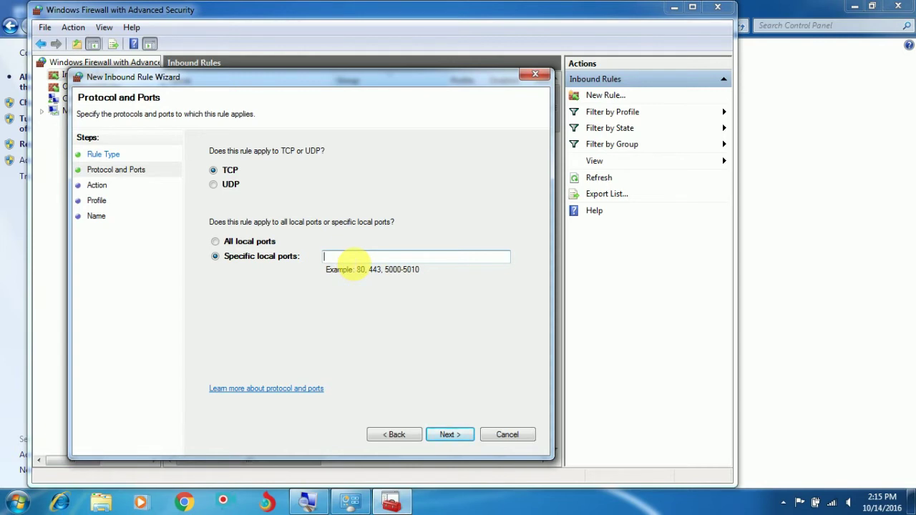
text(5)
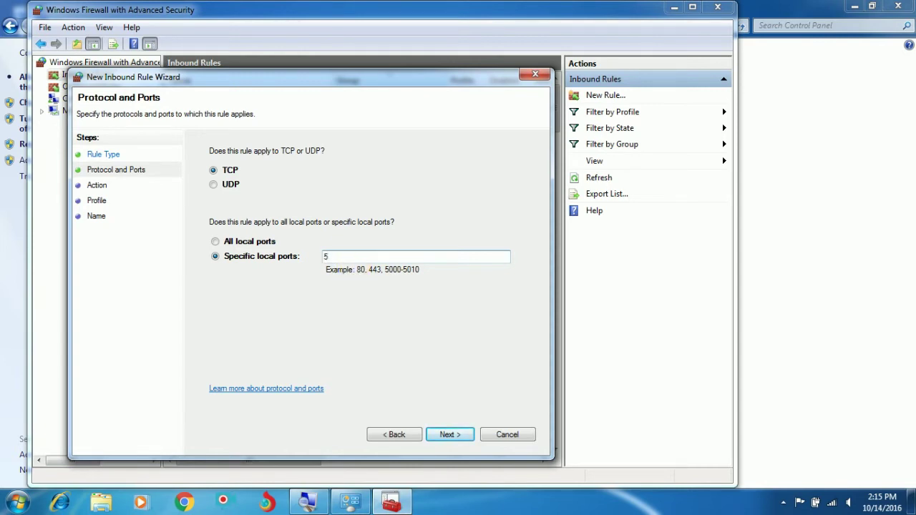
text(3515)
click(440, 435)
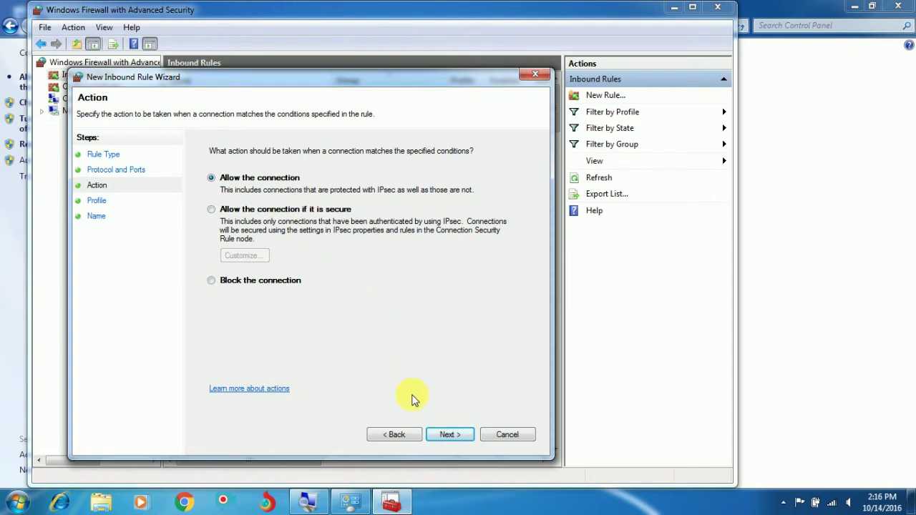
Step: Keep the rule's action as Allow the connection and limit its profiles to Private, excluding Domain and Public
click(439, 434)
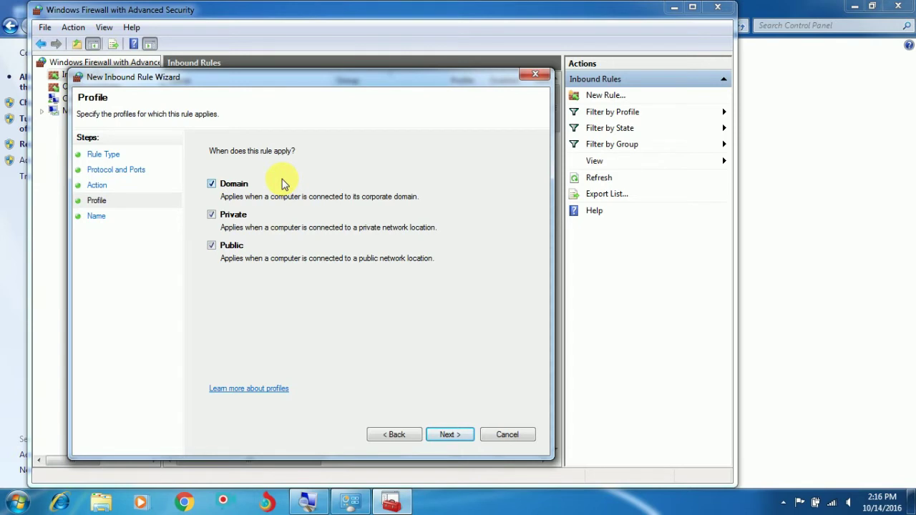
click(211, 184)
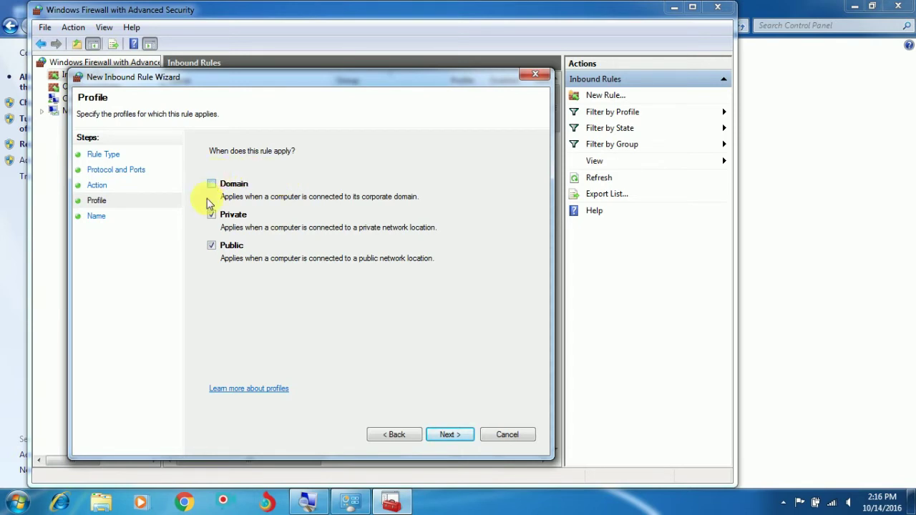
click(211, 246)
click(442, 433)
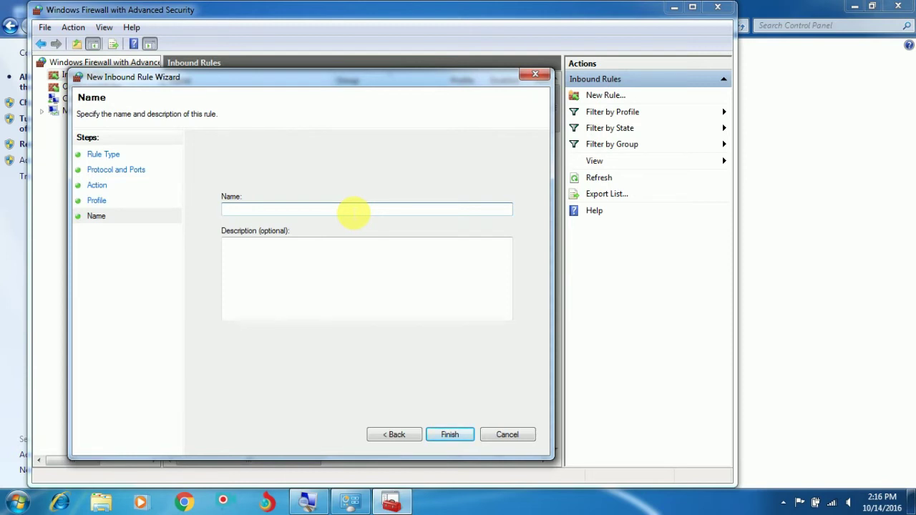
Step: Name the inbound rule Redmi-TCP and finish creating it
text(Redmi)
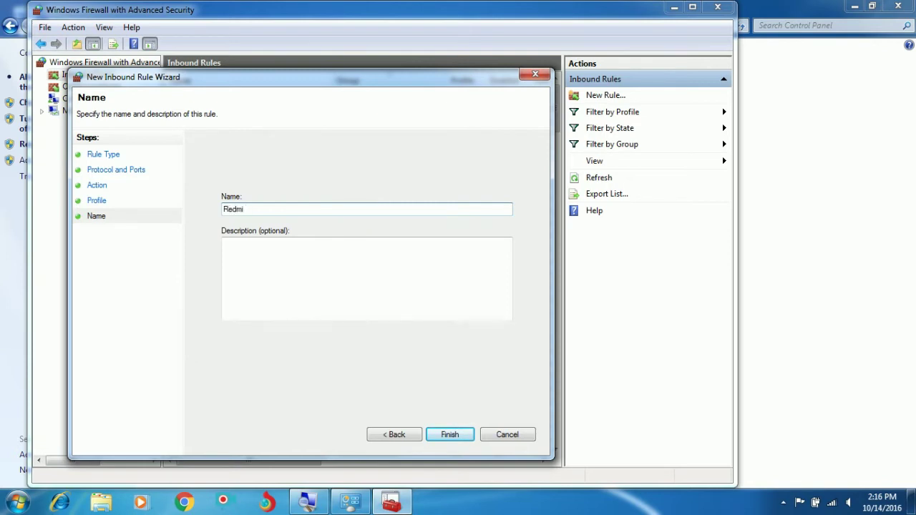
text(-TCP)
click(442, 437)
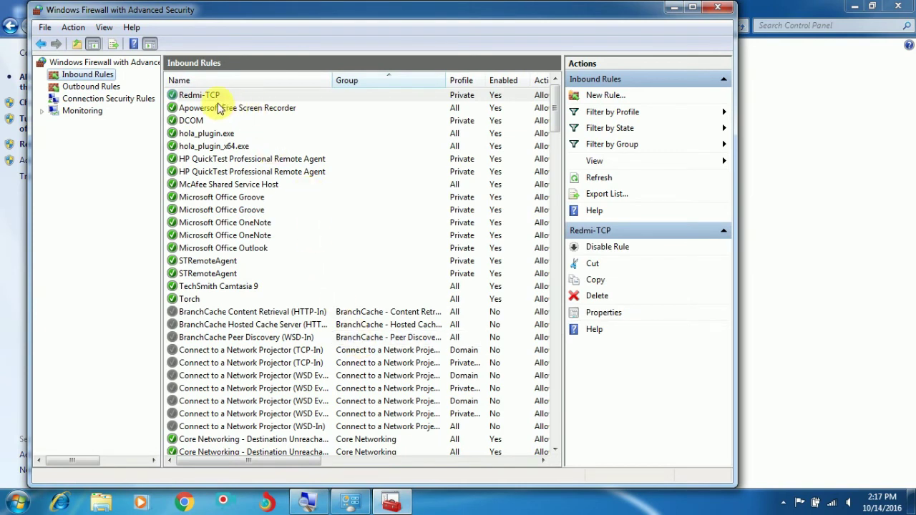
Step: Start another inbound rule of type Port that applies to UDP and the specific local port 53515
right_click(91, 81)
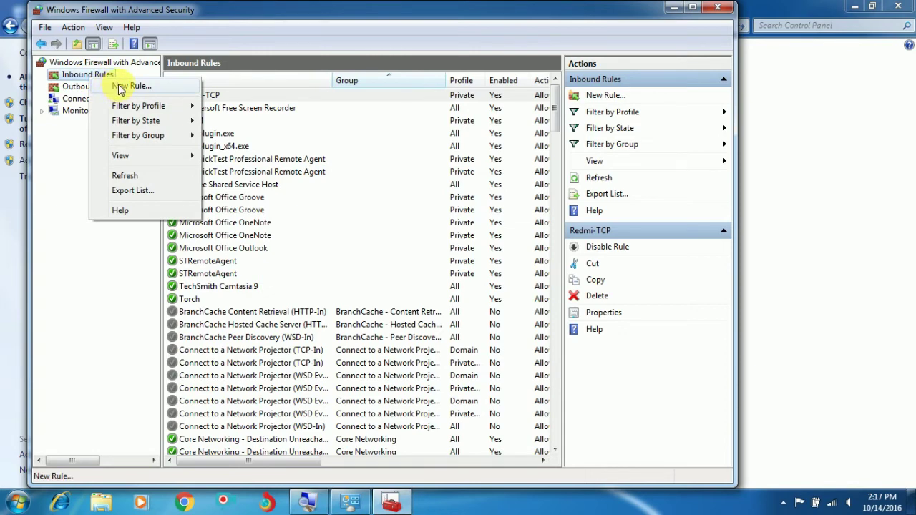
click(119, 87)
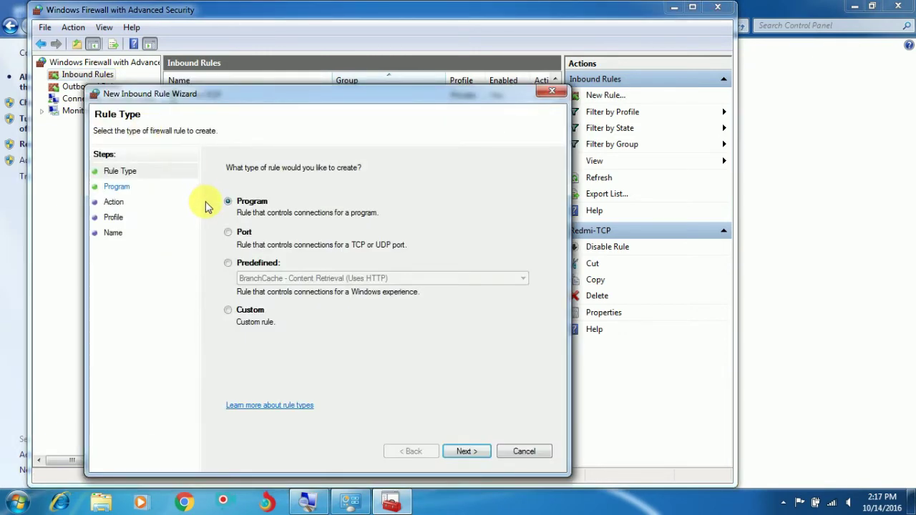
click(229, 236)
click(461, 452)
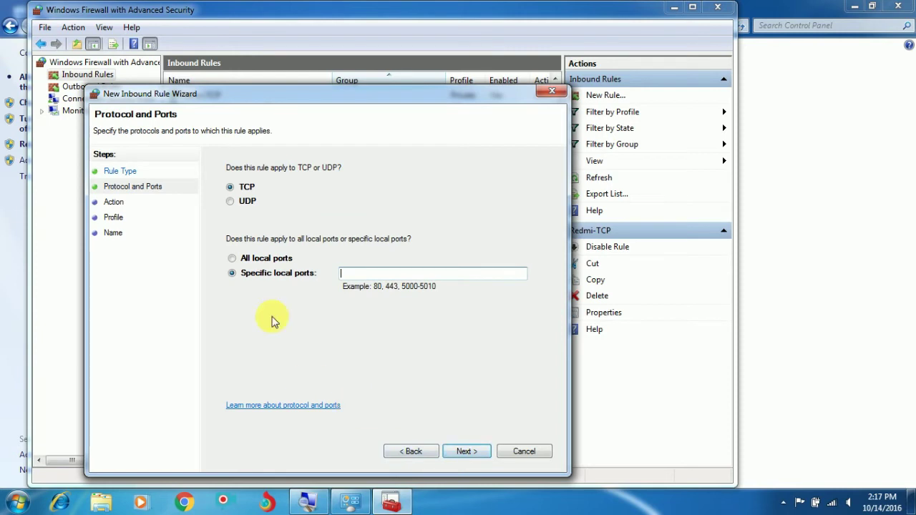
click(230, 206)
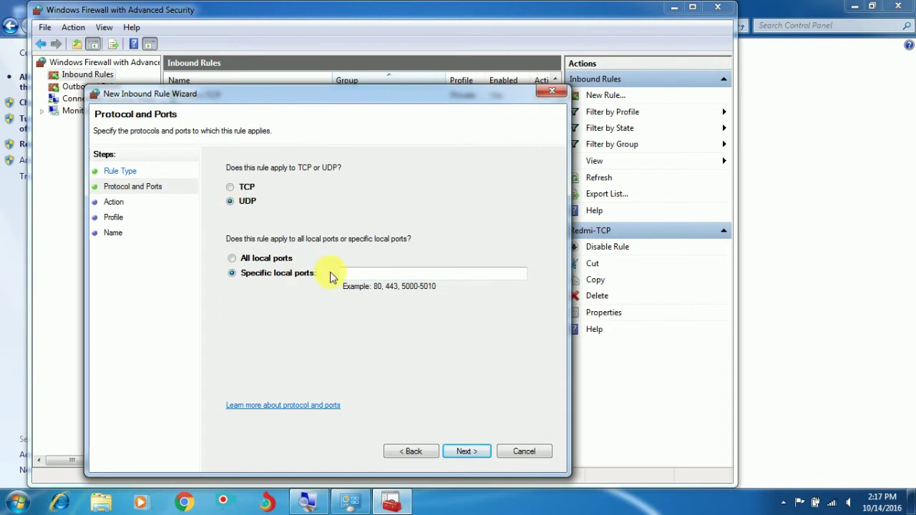
click(367, 275)
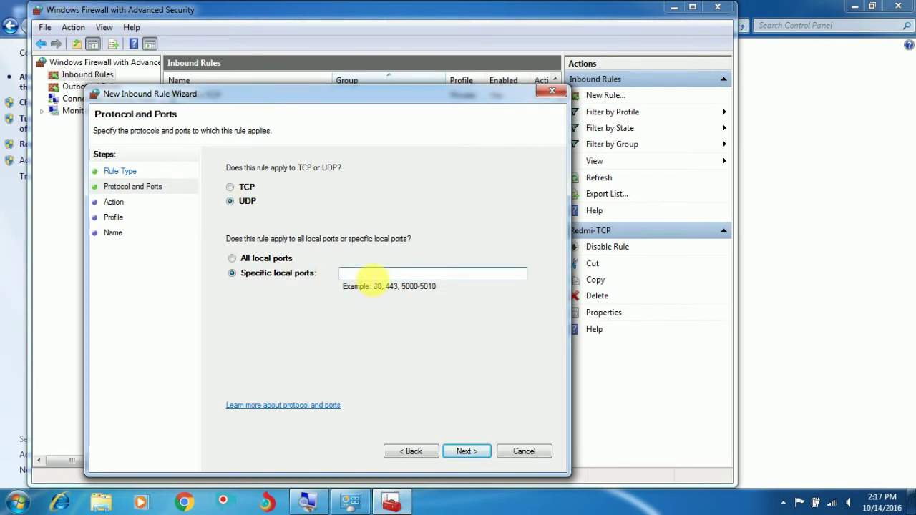
text(5351)
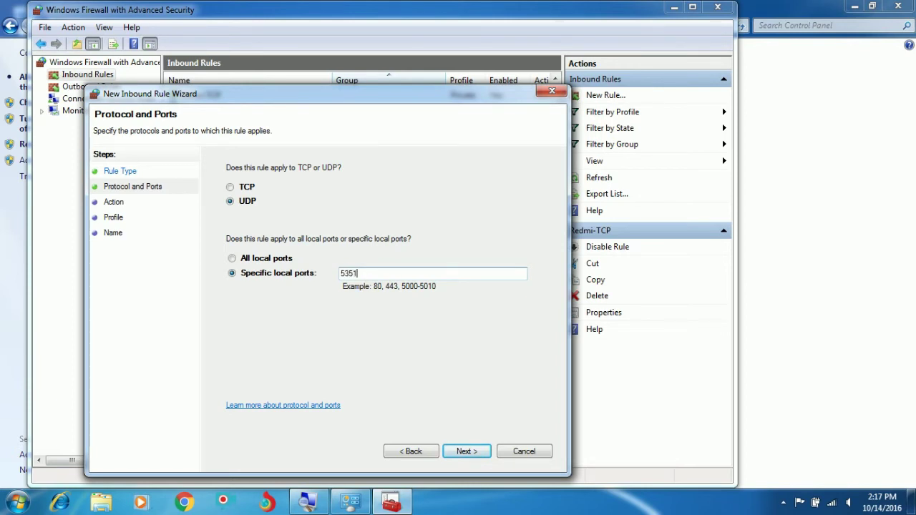
text(5)
click(464, 451)
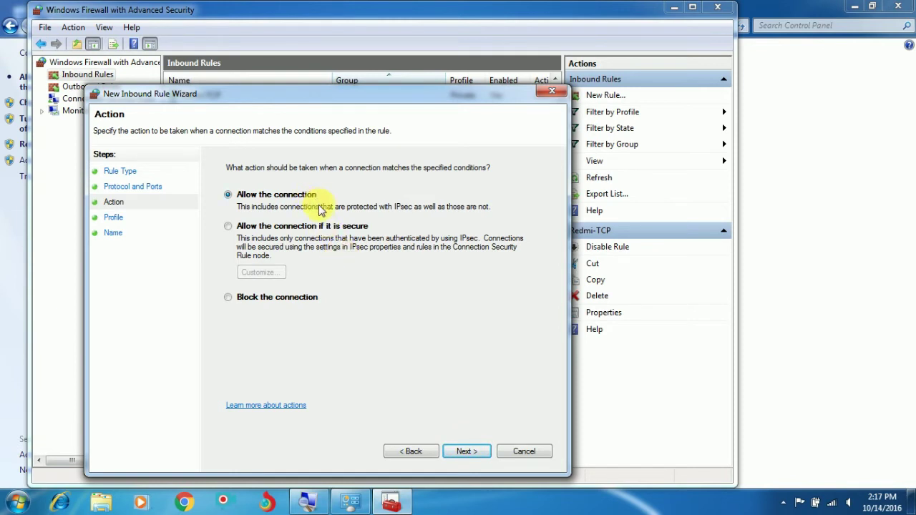
Step: Keep Allow the connection as the UDP rule's action and apply it only to the Private profile, excluding Domain and Public
click(461, 454)
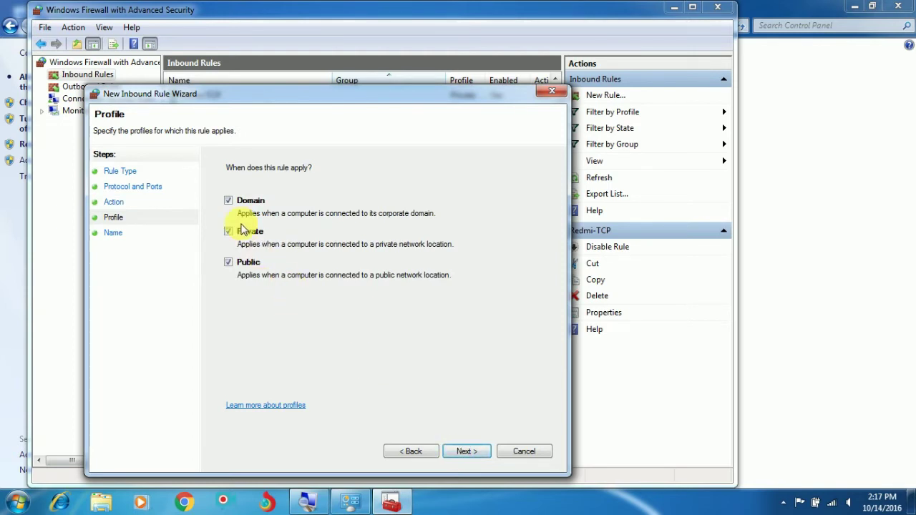
click(229, 204)
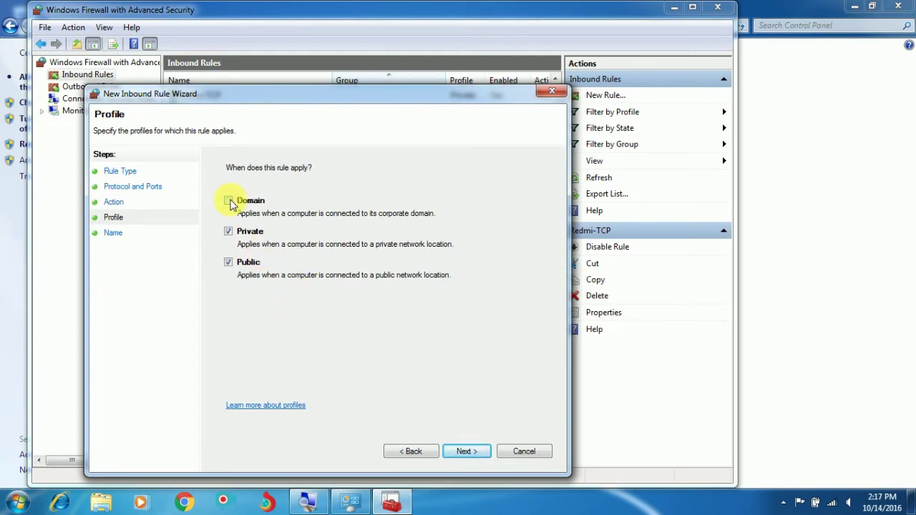
click(229, 263)
click(460, 456)
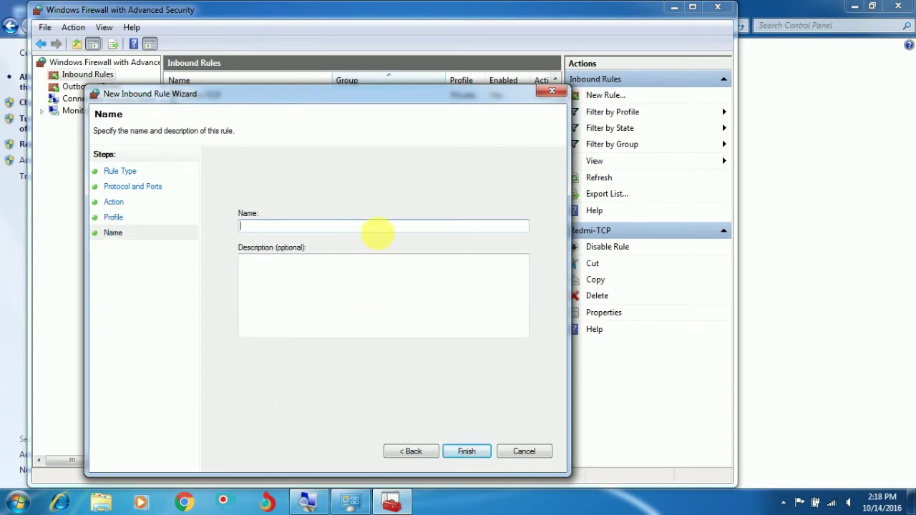
Step: Name the second inbound rule Redmi-UDP and finish creating it
text(Redmi)
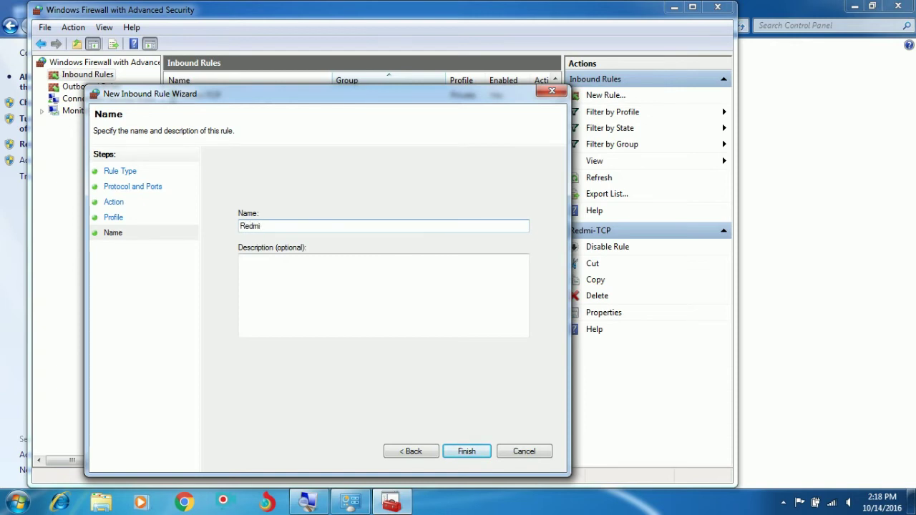
text(-UDP)
click(459, 452)
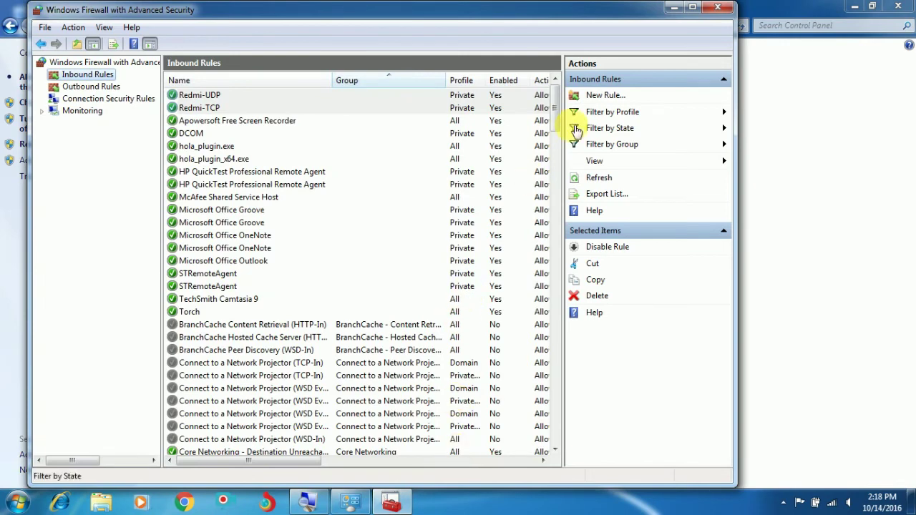
Step: Close the firewall and Control Panel windows, then launch AllCast Receiver from the desktop and maximize its window
click(716, 8)
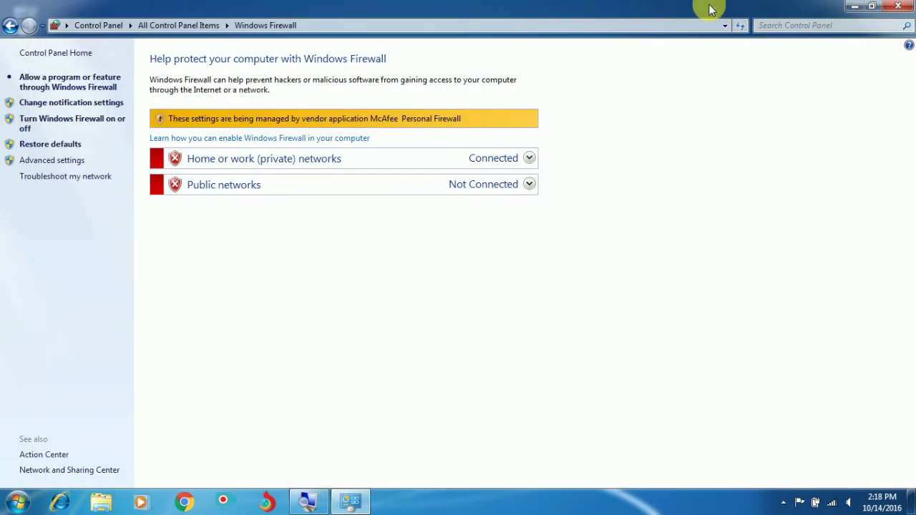
click(896, 7)
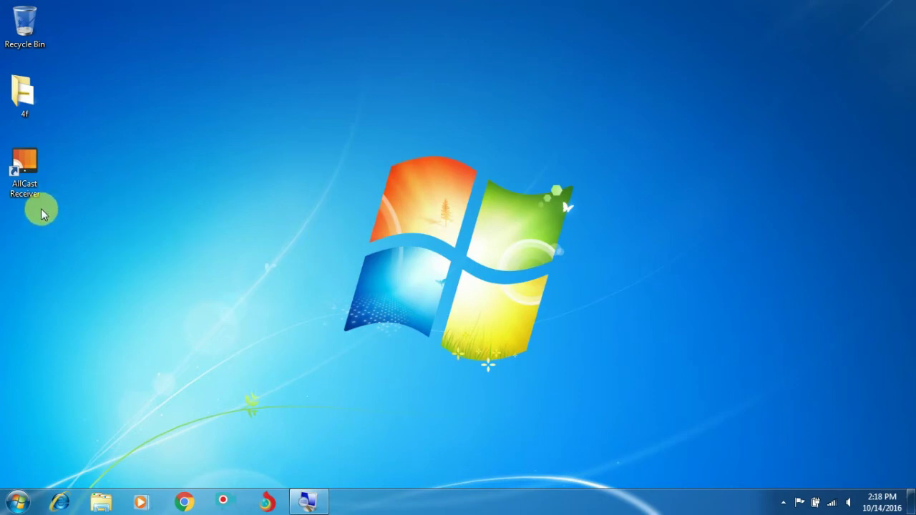
click(23, 175)
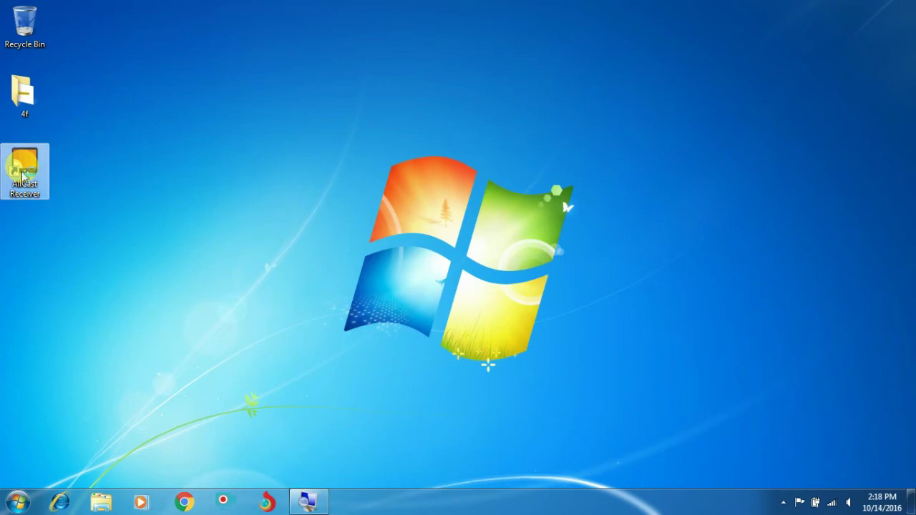
double_click(23, 174)
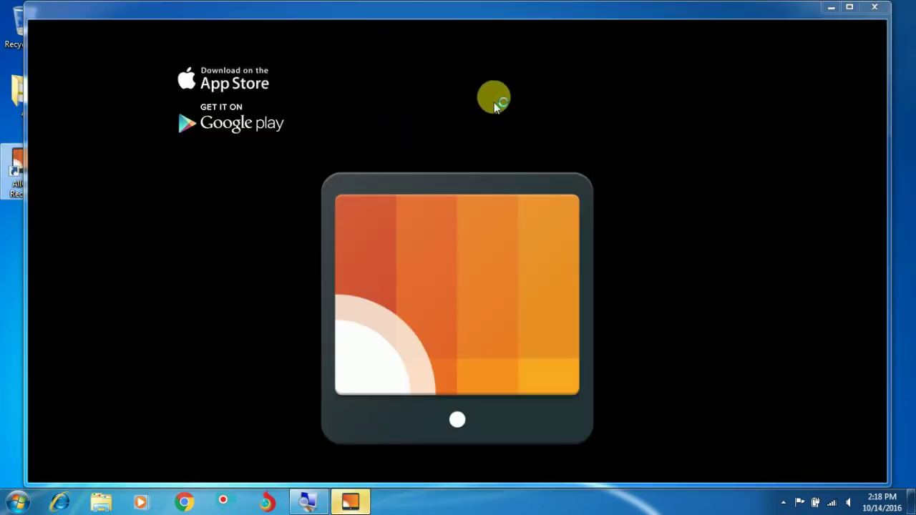
click(847, 9)
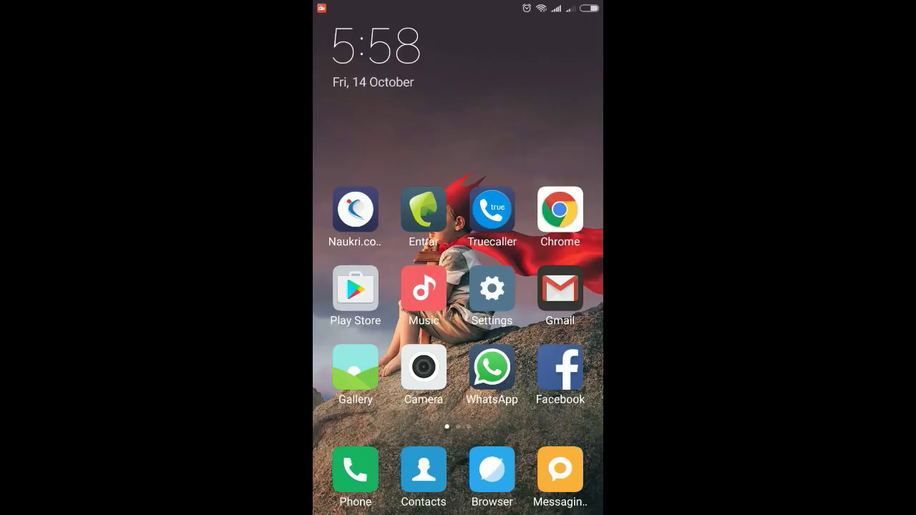
Step: Switch to the Play Store on the Android phone and search for "mirror beta"
click(354, 288)
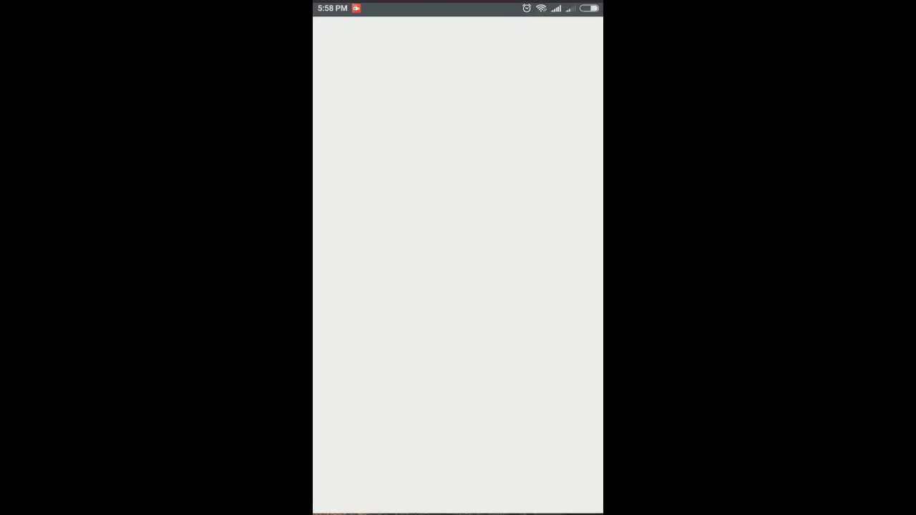
click(429, 42)
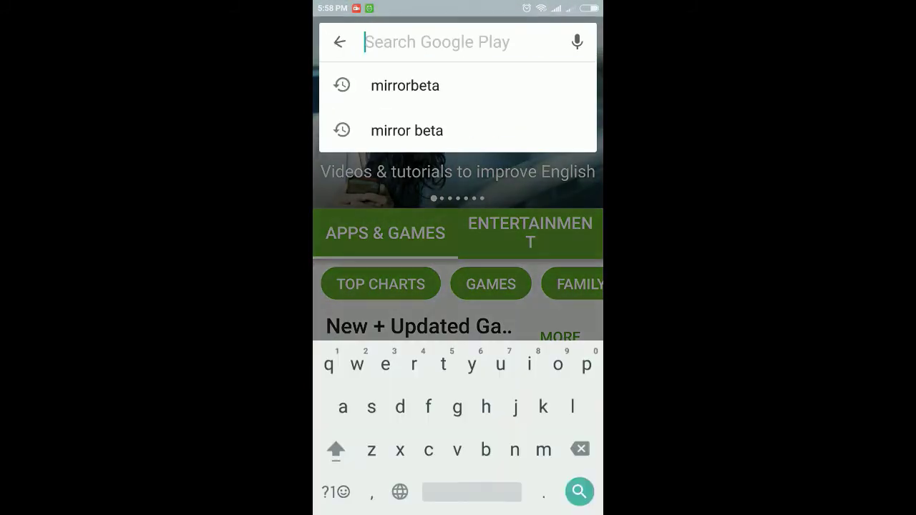
text(m)
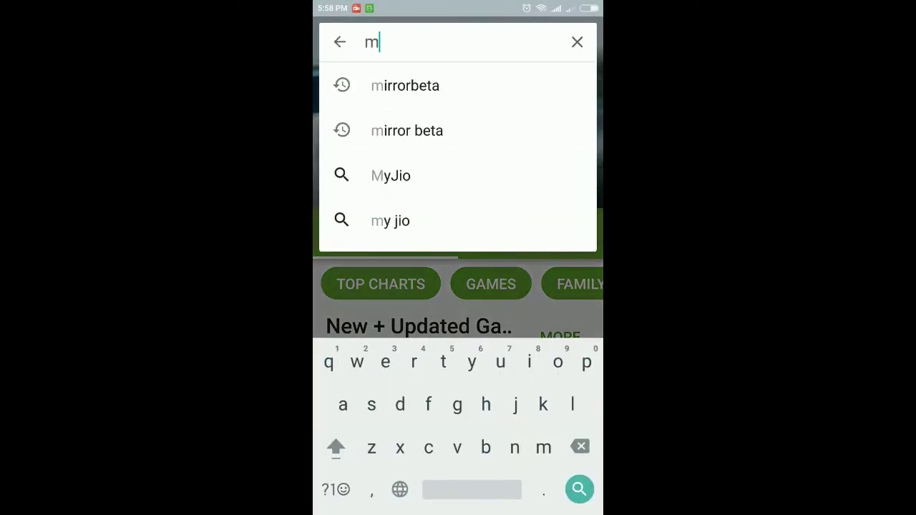
text(irr)
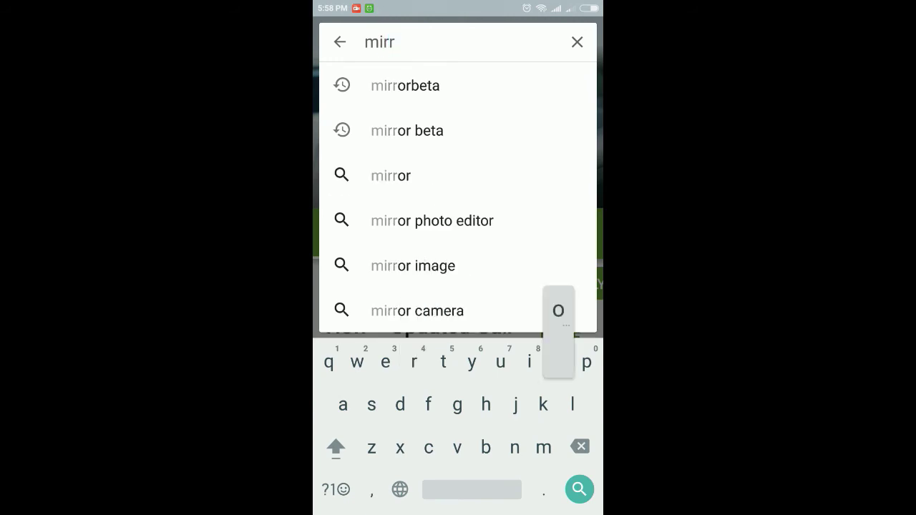
text(or bet)
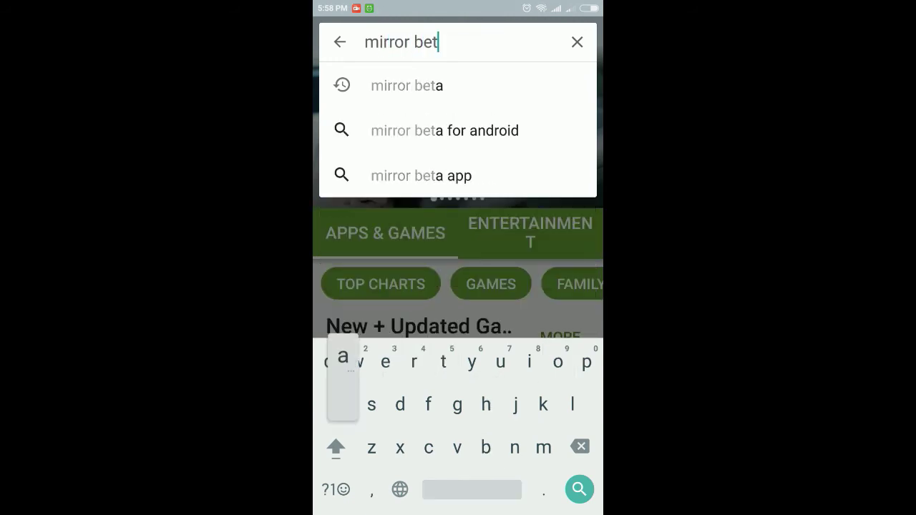
text(a)
click(580, 489)
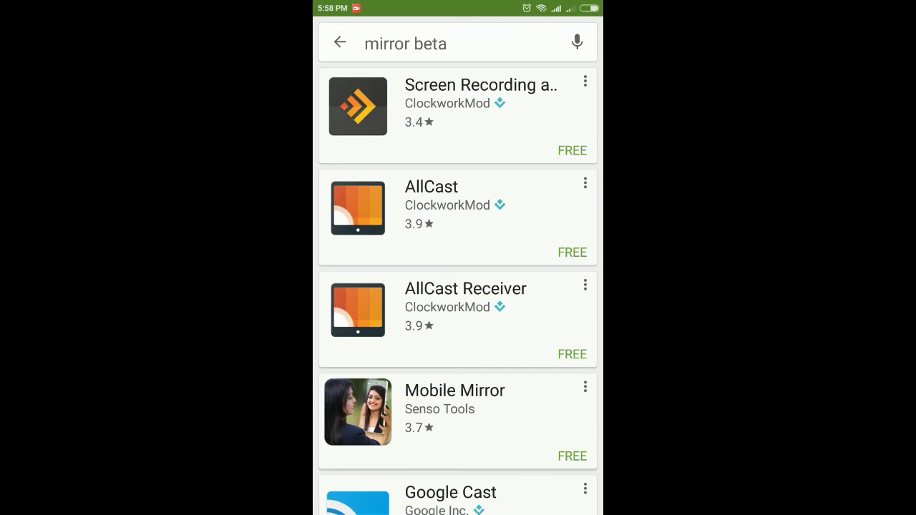
Step: Install Screen Recording and Mirror by ClockworkMod, accept its requested permissions, and open the app
click(462, 93)
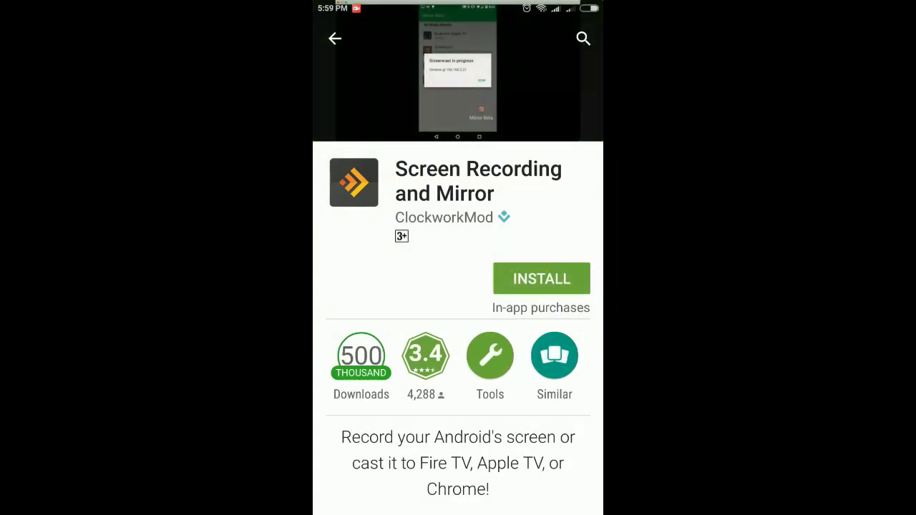
click(541, 279)
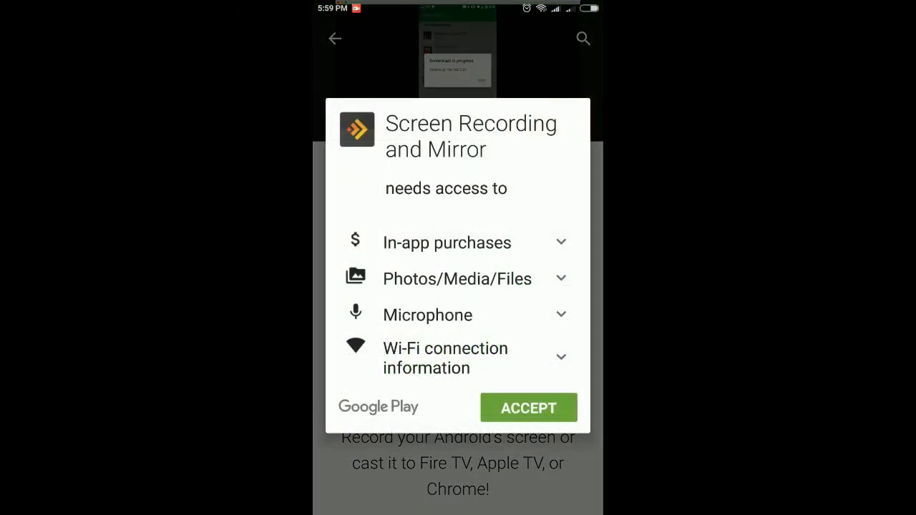
click(528, 407)
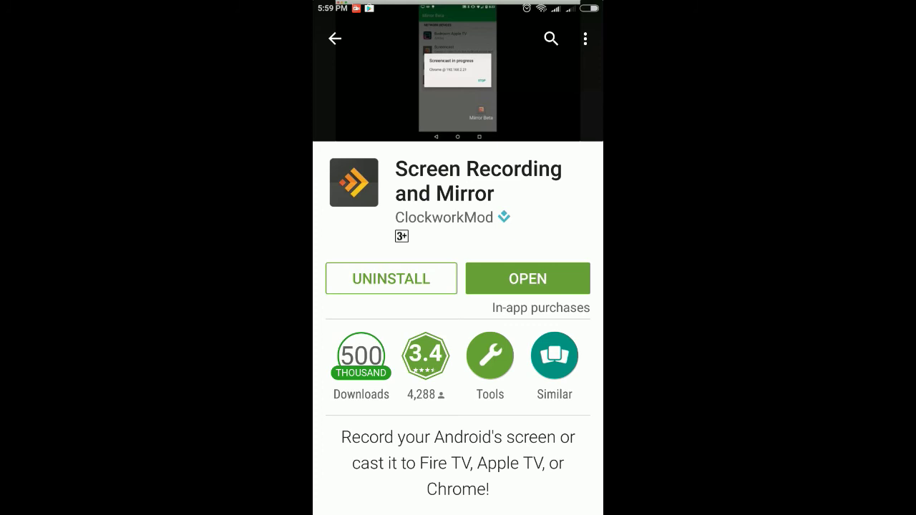
click(528, 279)
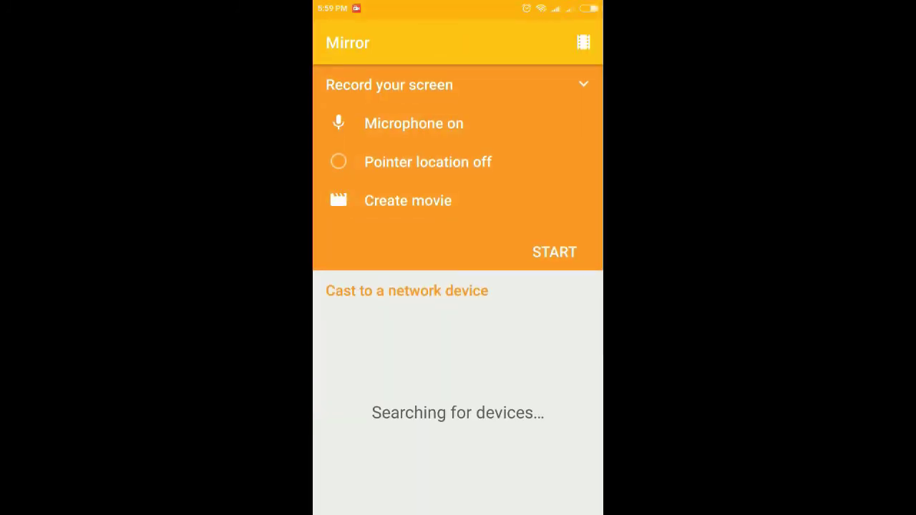